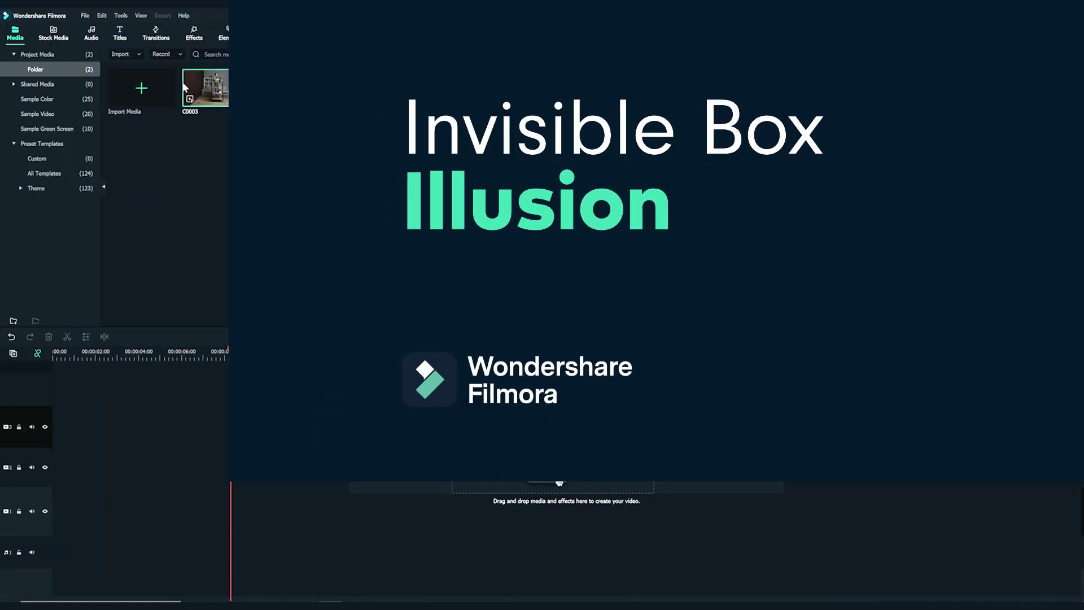
Step: Put C0003 on track 1 and C00014 on track 2, then slow C00014 to 0.40x
drag(191, 254, 124, 506)
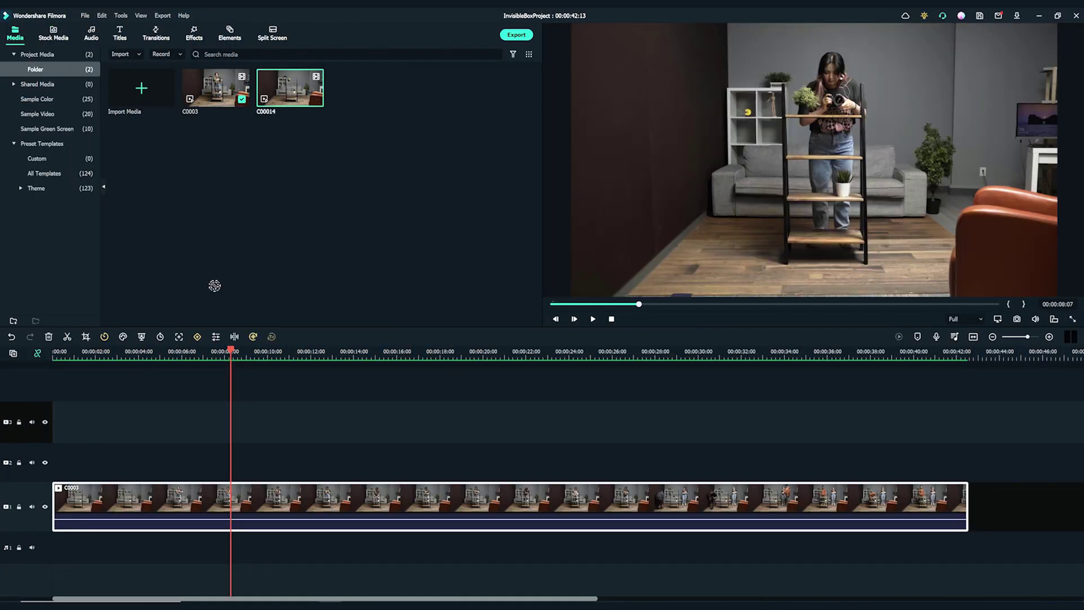
drag(193, 316, 67, 468)
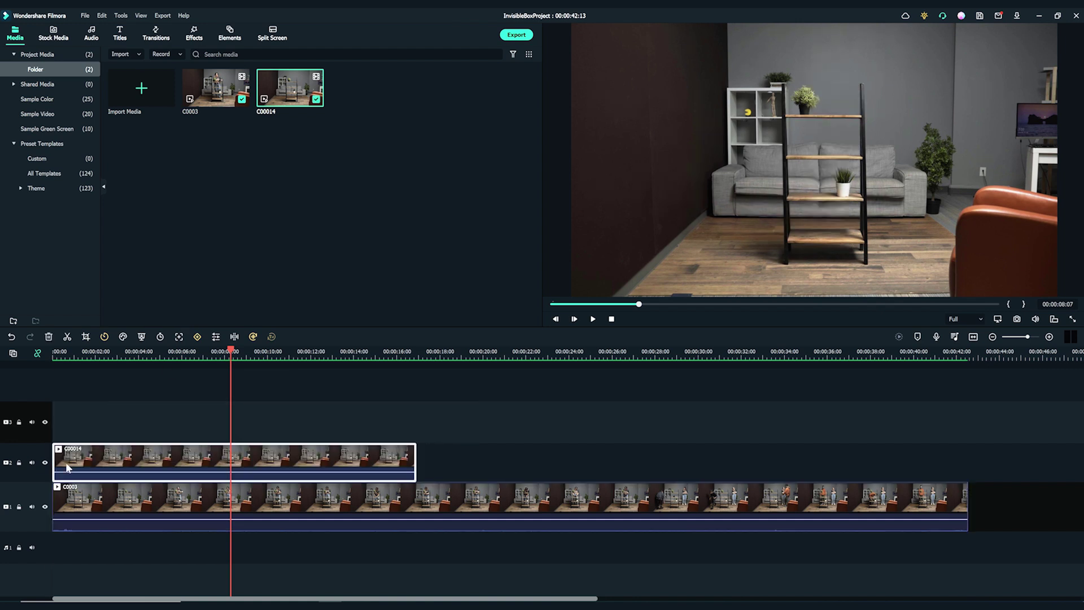
right_click(305, 464)
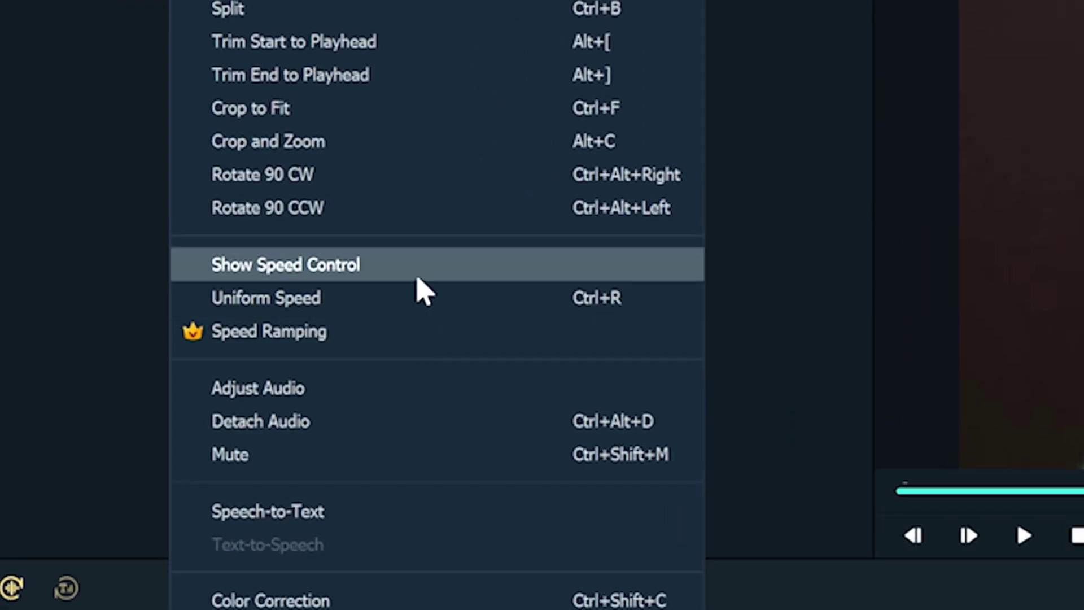
click(418, 278)
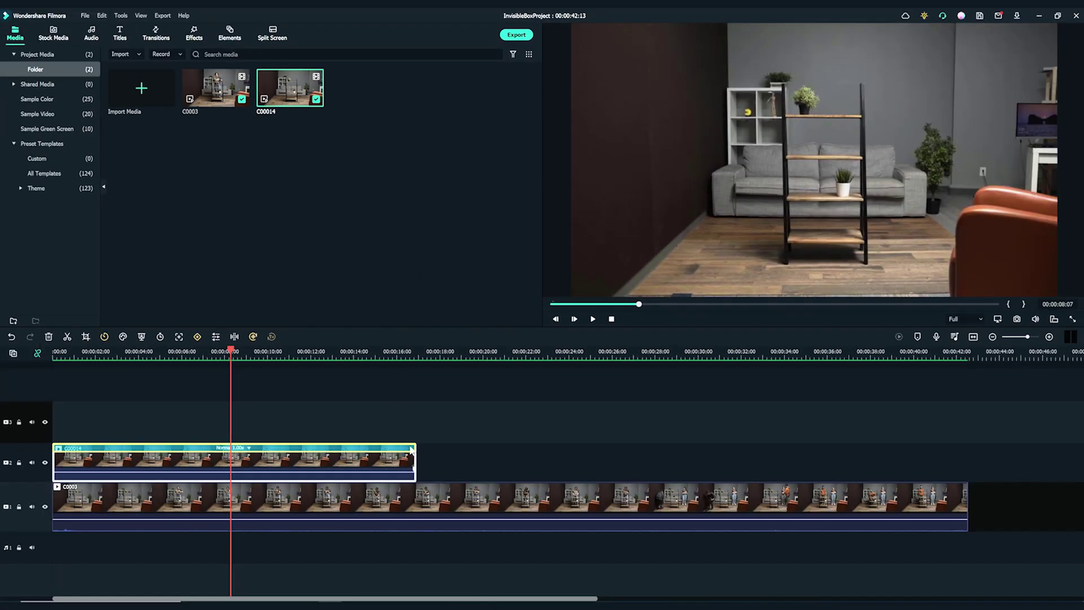
drag(413, 445, 968, 461)
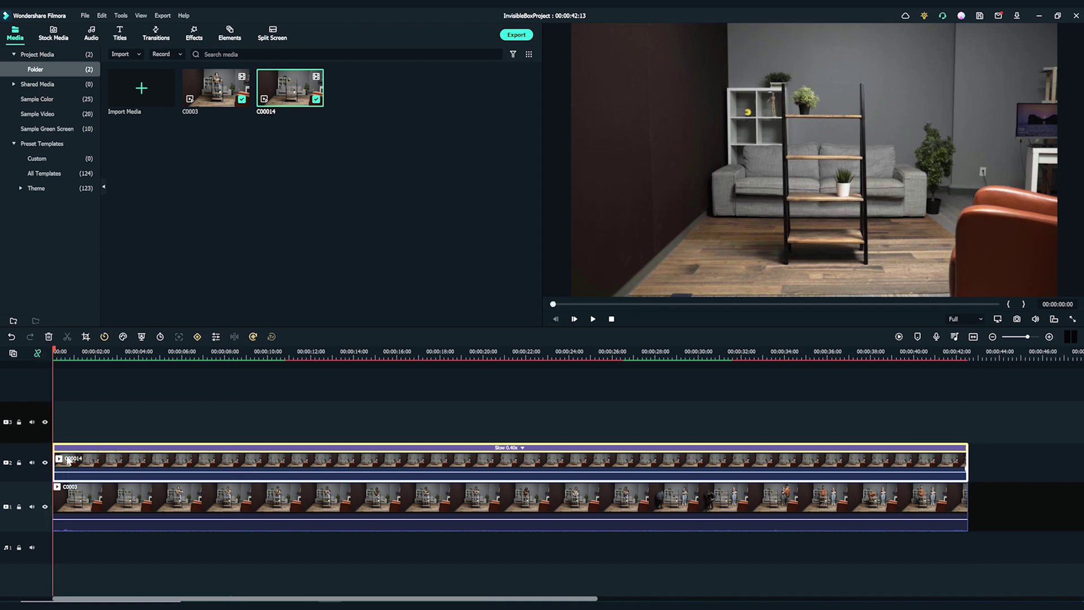
Step: Duplicate C00014 onto track 3 and hide tracks 2 and 3
key(ctrl+c)
key(ctrl+v)
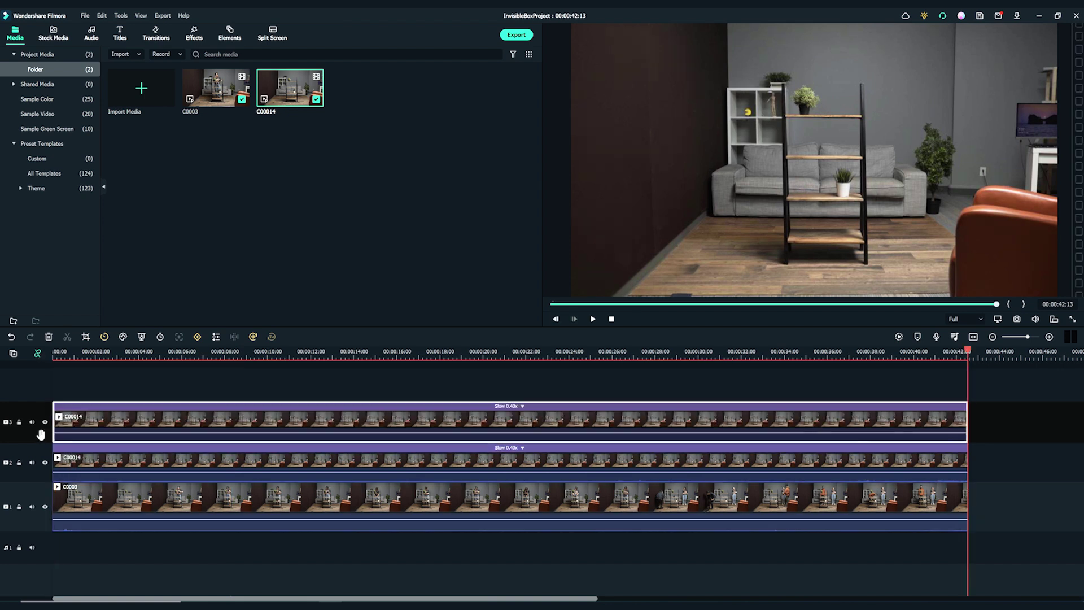
click(46, 463)
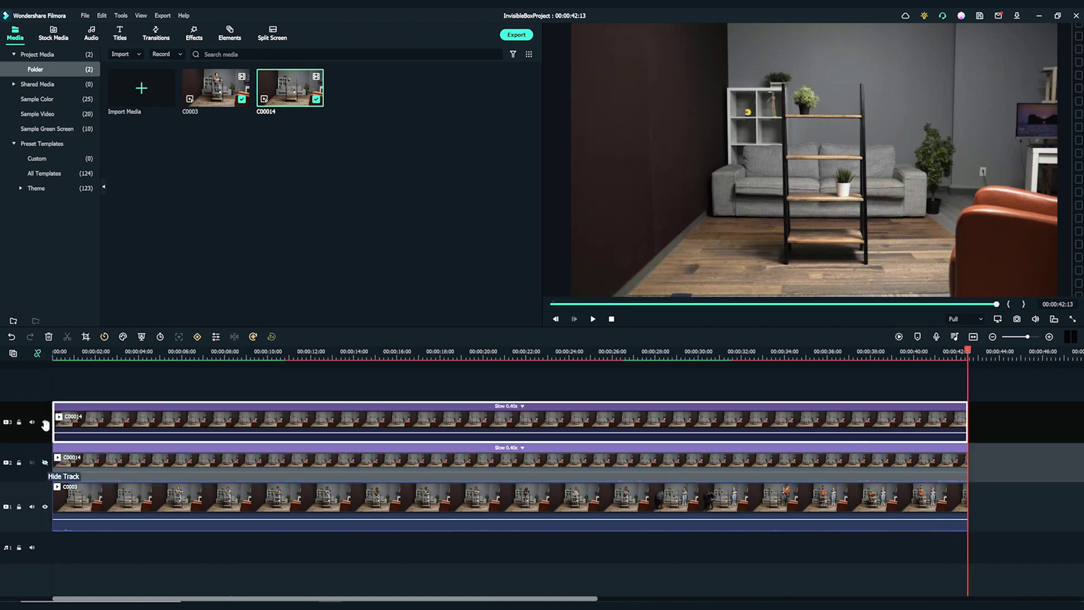
click(45, 422)
Step: Split the track-2 C00014 clip at 31:17 and delete the part after it
drag(619, 354, 733, 354)
click(741, 460)
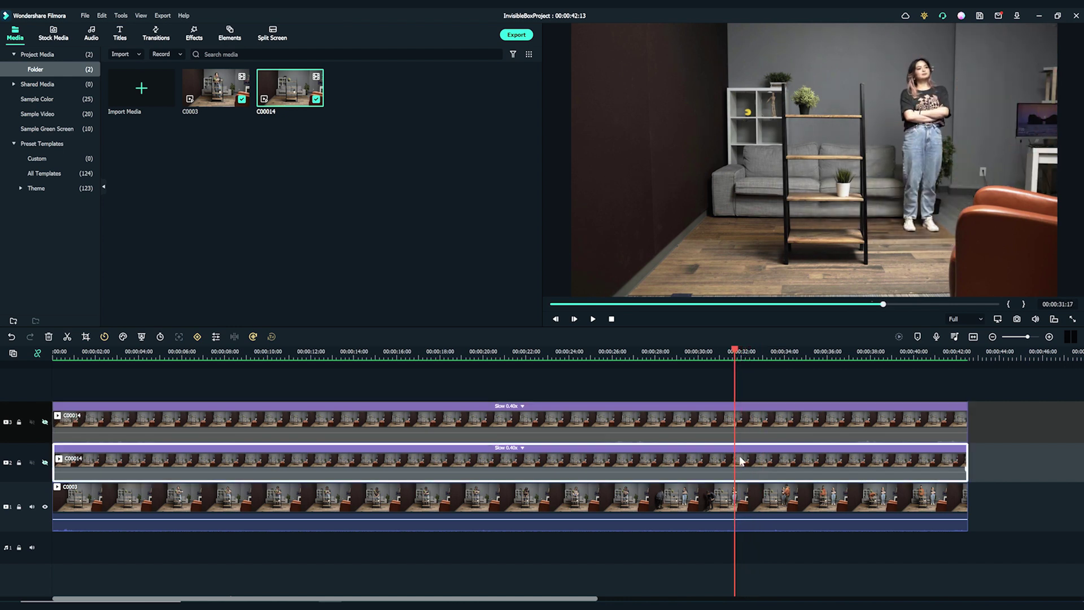
key(ctrl+b)
key(Delete)
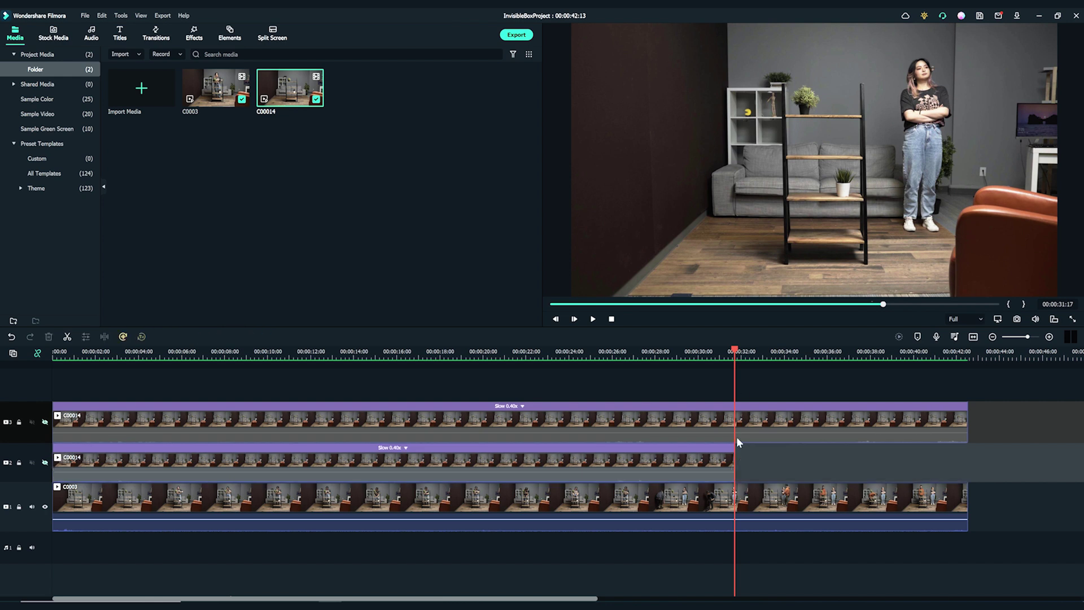
Step: Split the track-3 copy at 26:13 and delete the part before it
drag(734, 351, 623, 353)
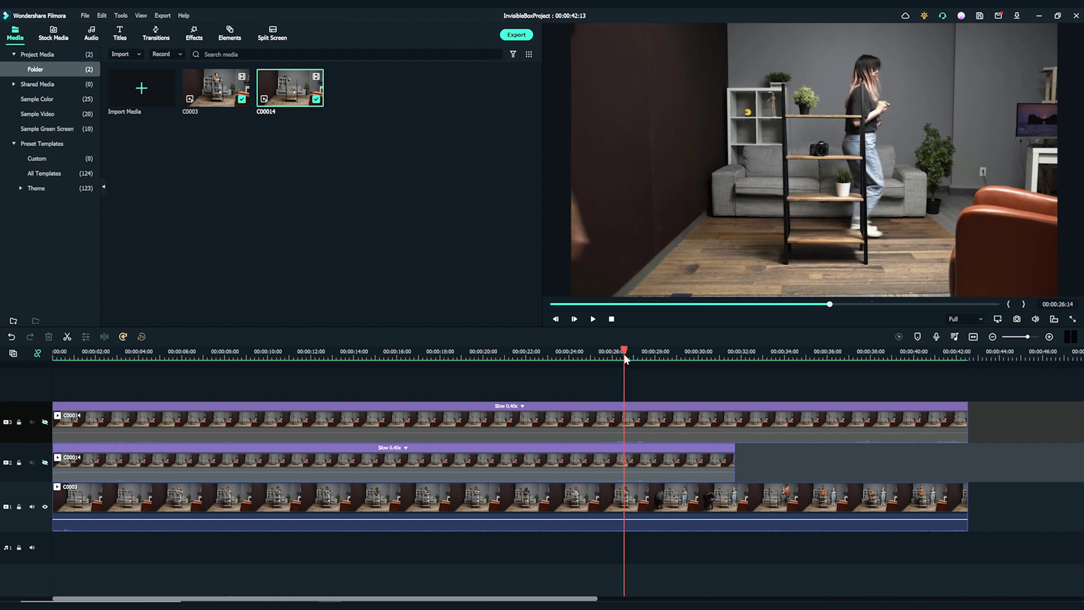
click(645, 424)
key(ctrl+b)
click(580, 422)
key(Delete)
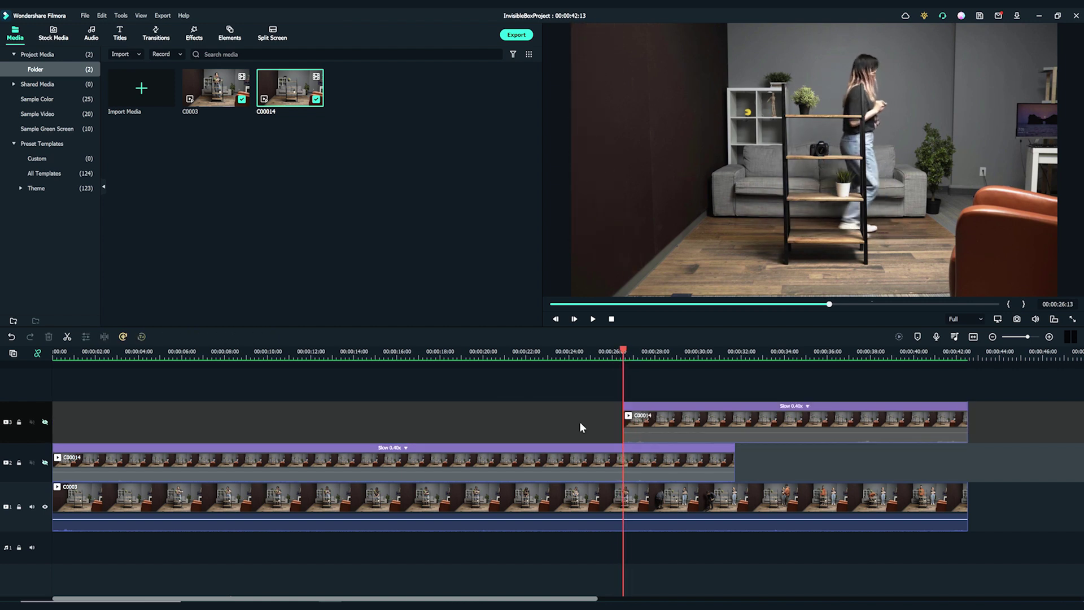
Step: Split the track-3 copy at 31:18 and delete the part after it
click(665, 353)
drag(666, 354, 735, 357)
click(744, 425)
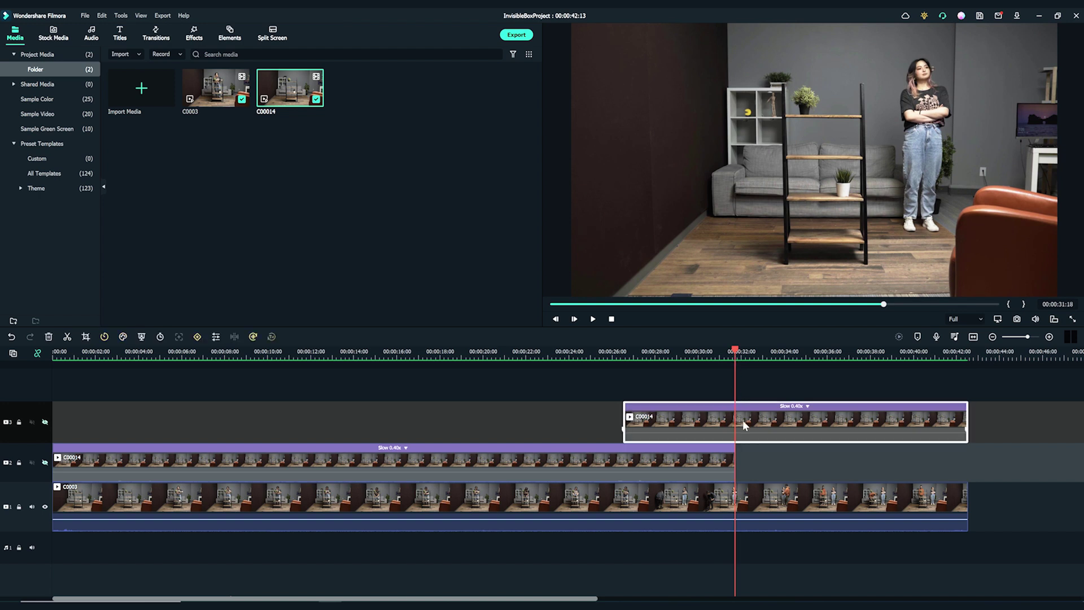
key(ctrl+b)
key(Delete)
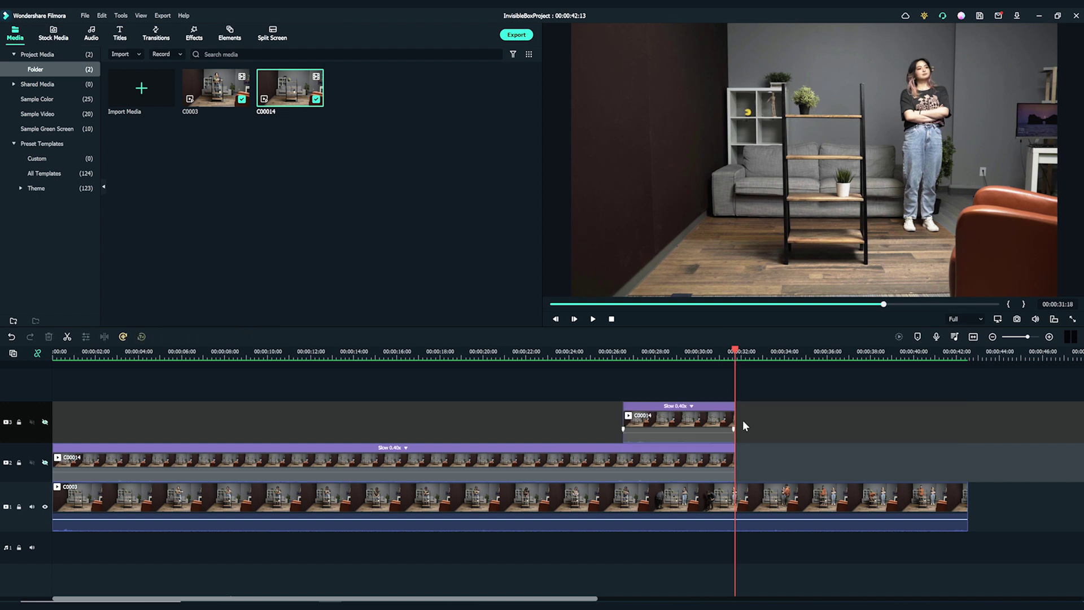
Step: Hide track 2 and apply a Rectangle mask to its C00014 clip
click(45, 464)
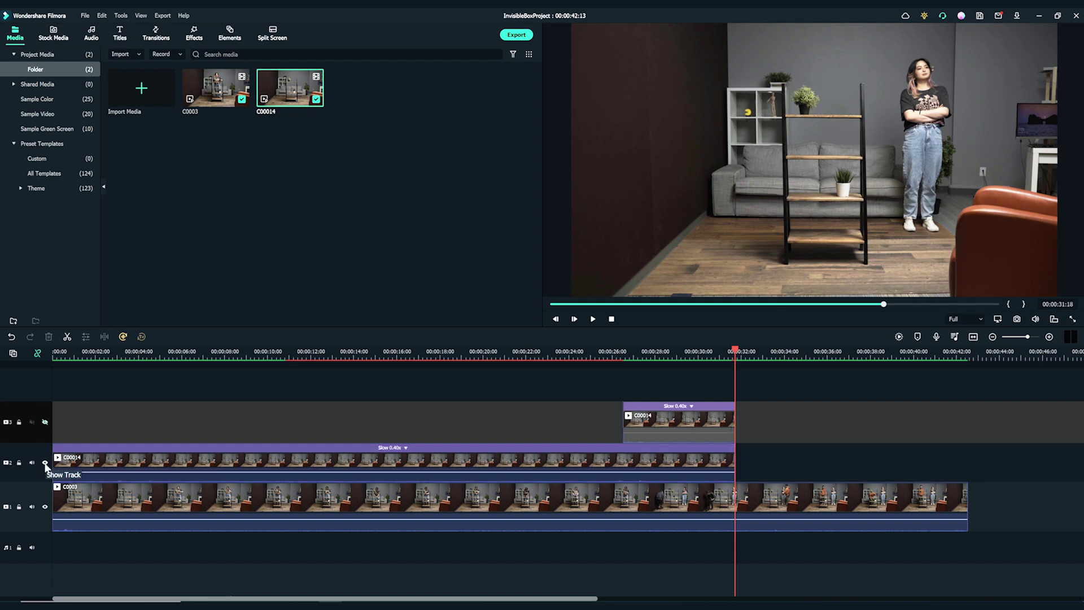
click(193, 457)
double_click(193, 458)
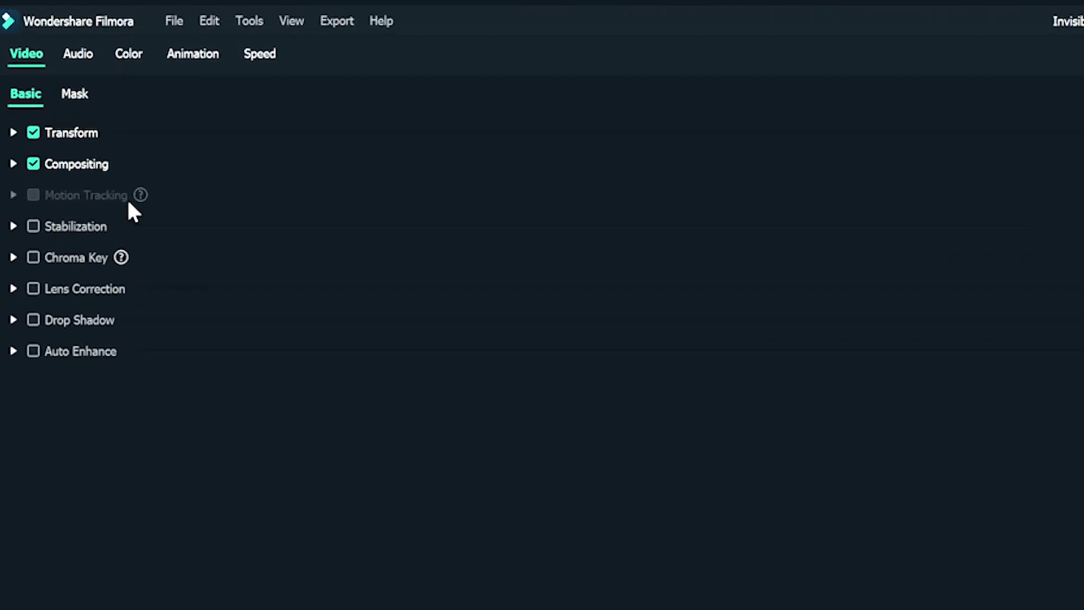
click(87, 96)
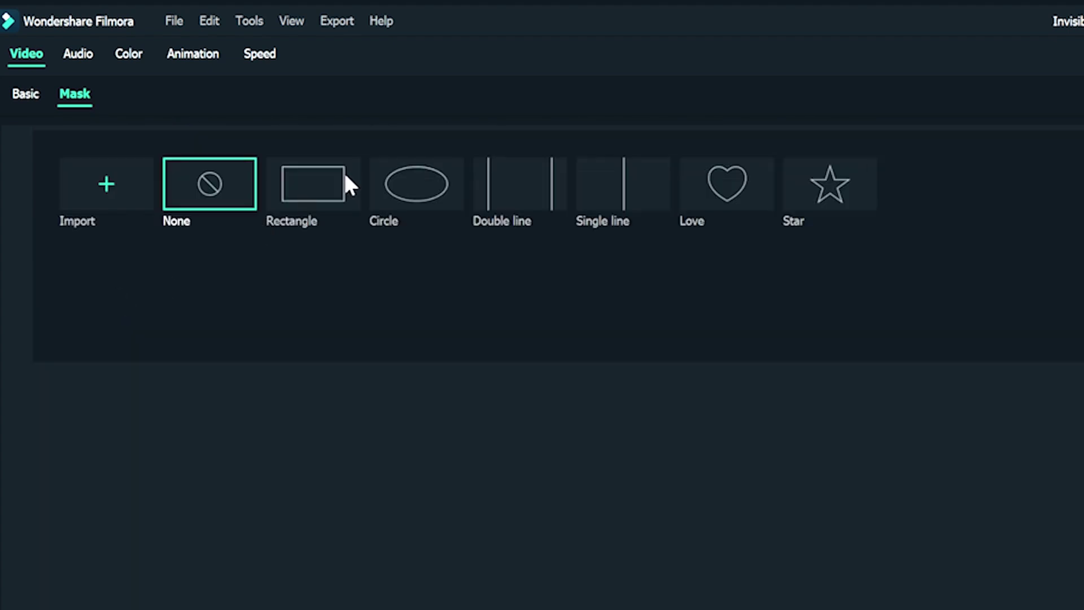
click(345, 180)
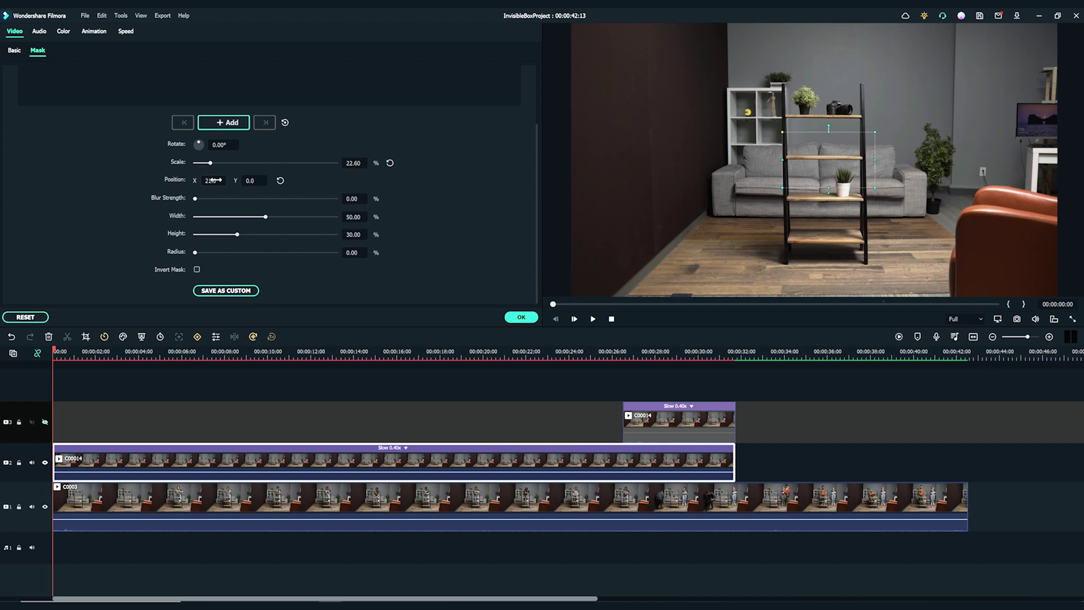
Step: Fit the mask over the middle shelves: scale 19.98, width 48, height 25
drag(251, 181, 253, 216)
drag(237, 234, 228, 234)
drag(210, 180, 252, 181)
text(19.98)
key(Tab)
text(48)
key(Tab)
text(25)
key(Return)
click(521, 317)
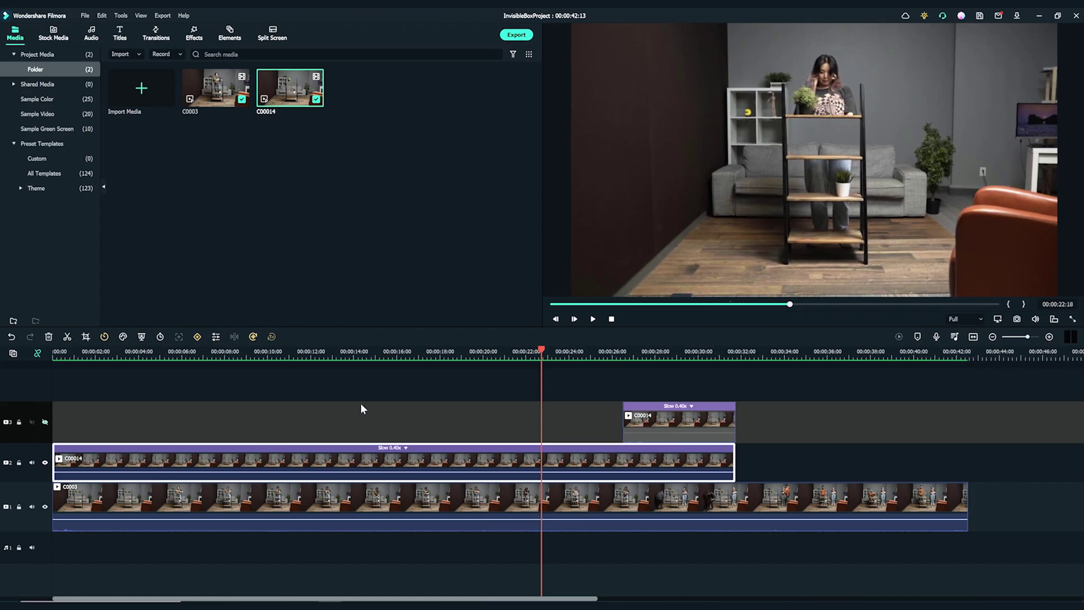
Step: Show track 2, hide track 3, and give track 3's clip a Single line mask
click(45, 462)
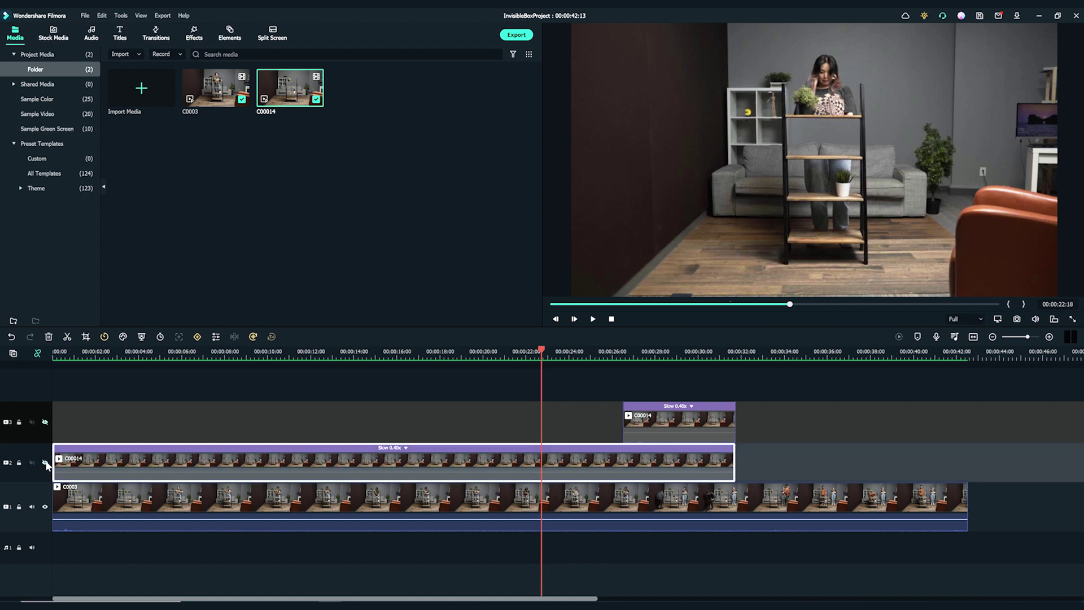
click(45, 423)
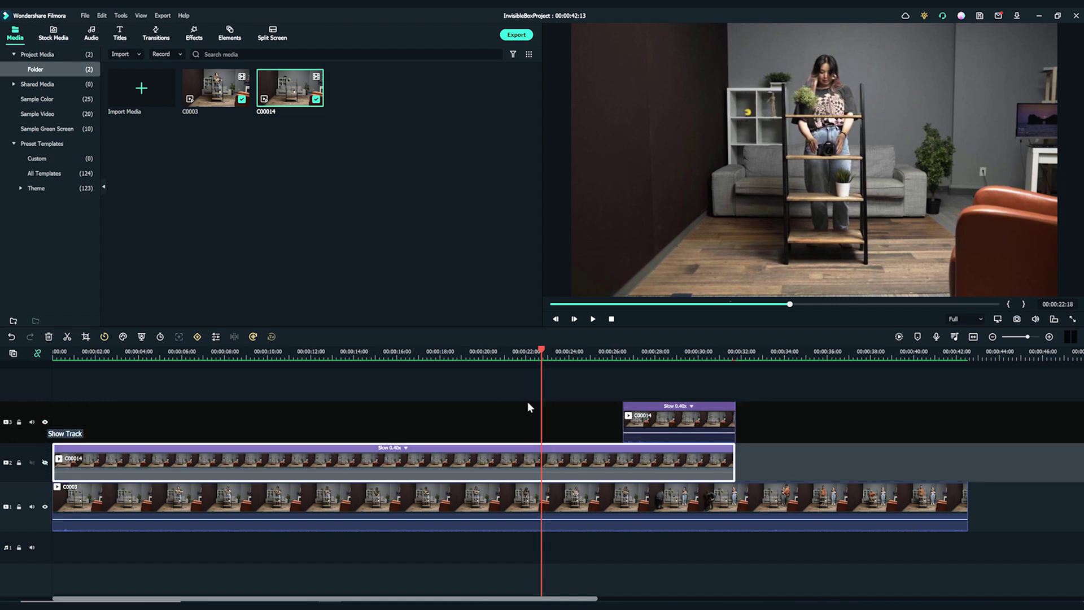
double_click(660, 425)
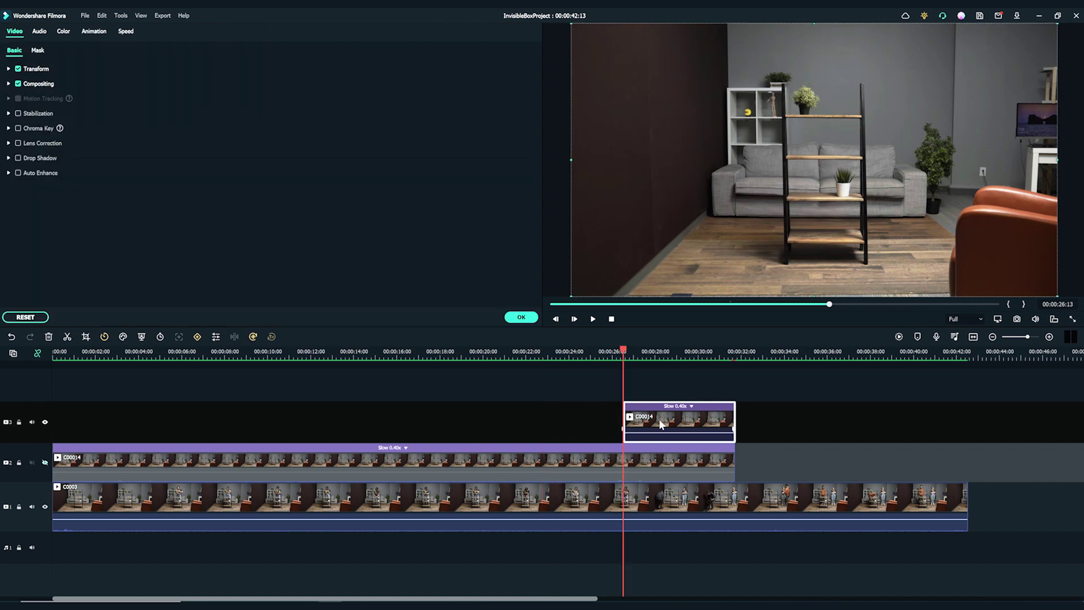
scroll(618, 348, down, 1)
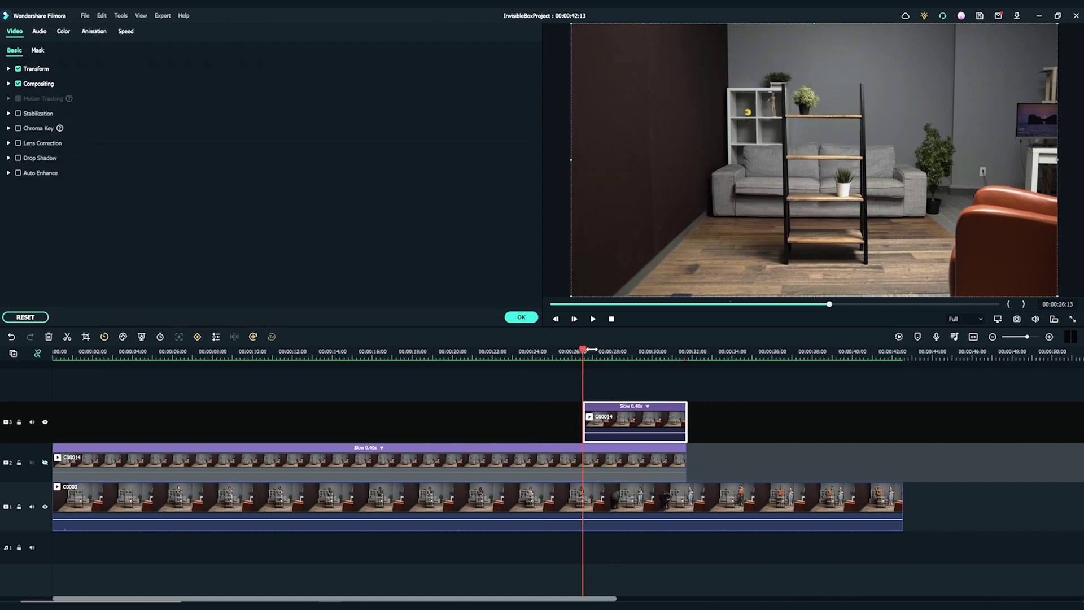
drag(589, 349, 587, 349)
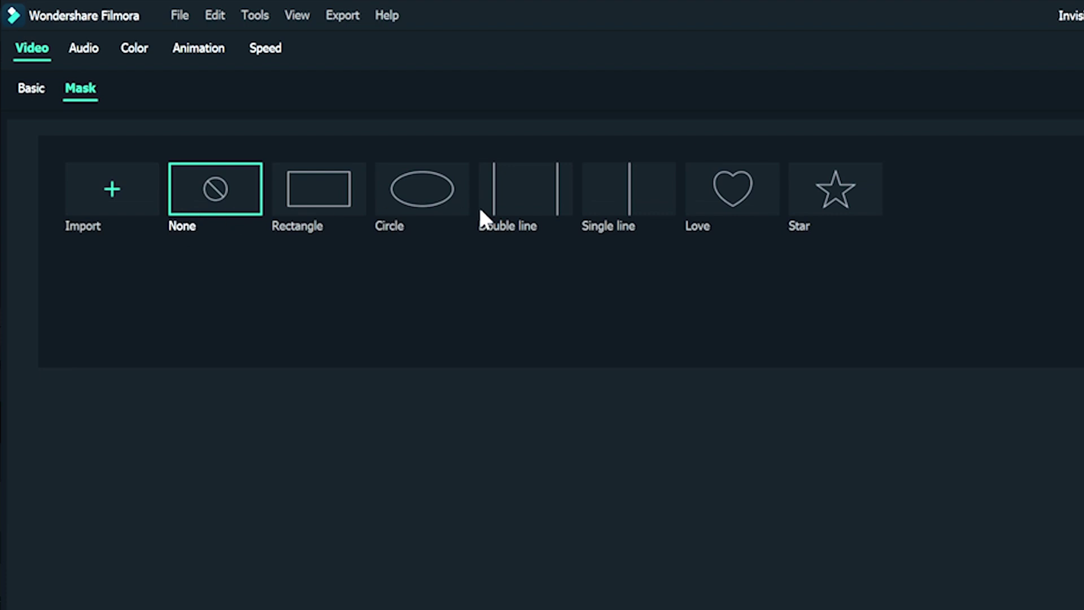
click(607, 198)
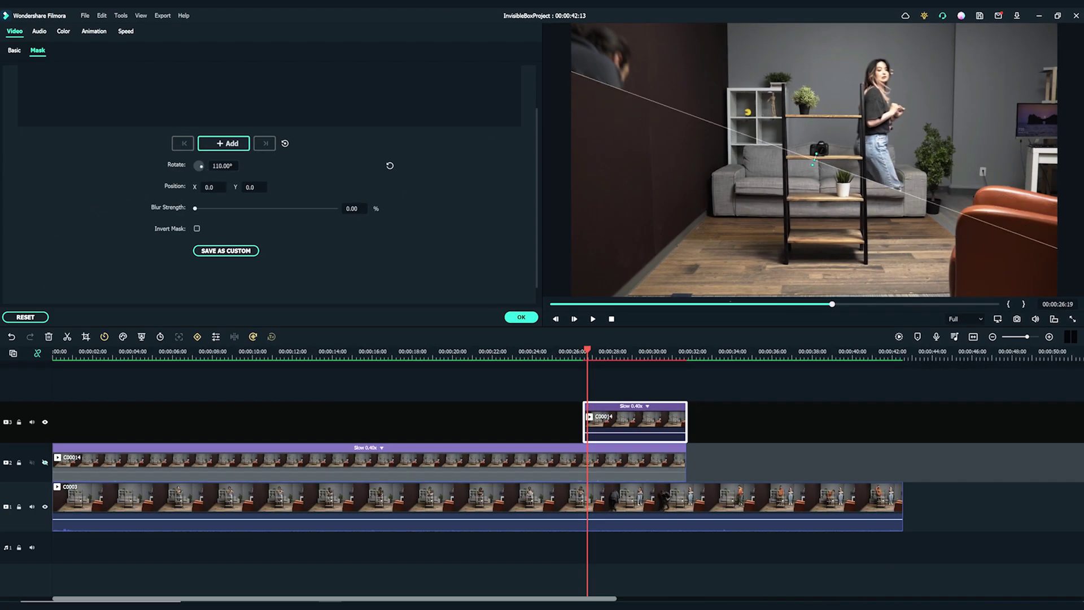
Step: Rotate the line mask to 183.81°, shift it to X -146, and keyframe it
double_click(223, 166)
text(215)
key(Return)
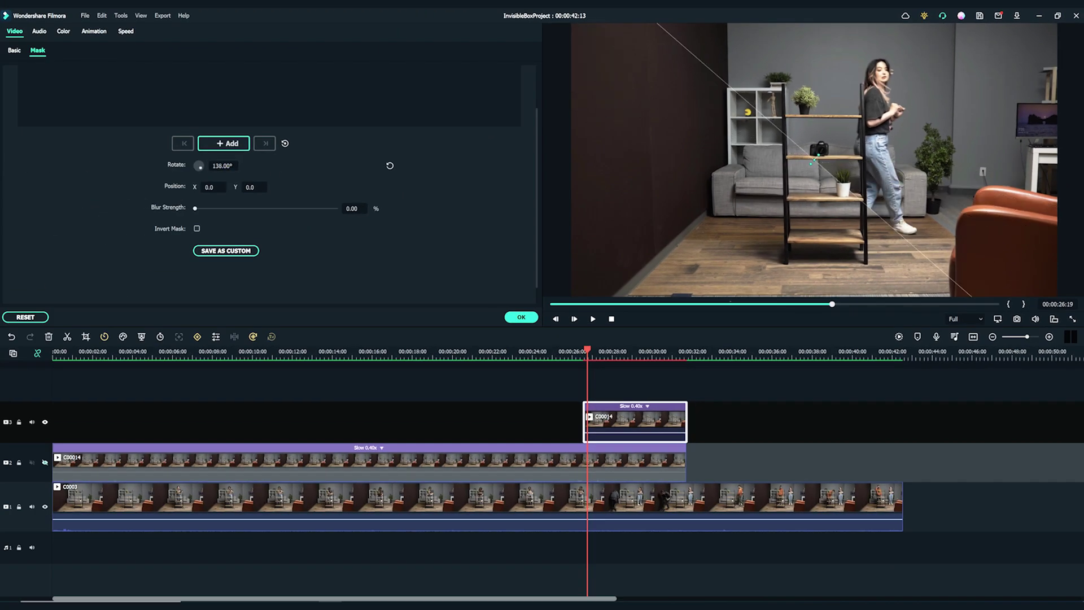
text(183.81)
key(Return)
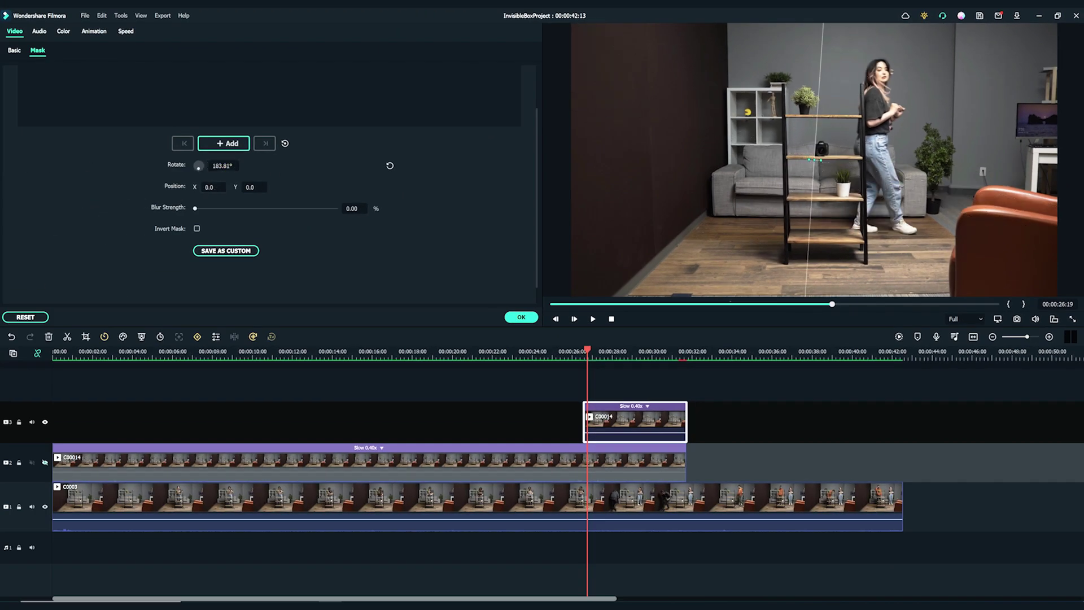
mouse_move(210, 186)
mouse_down()
mouse_move(246, 175)
mouse_move(187, 176)
mouse_move(226, 176)
mouse_up()
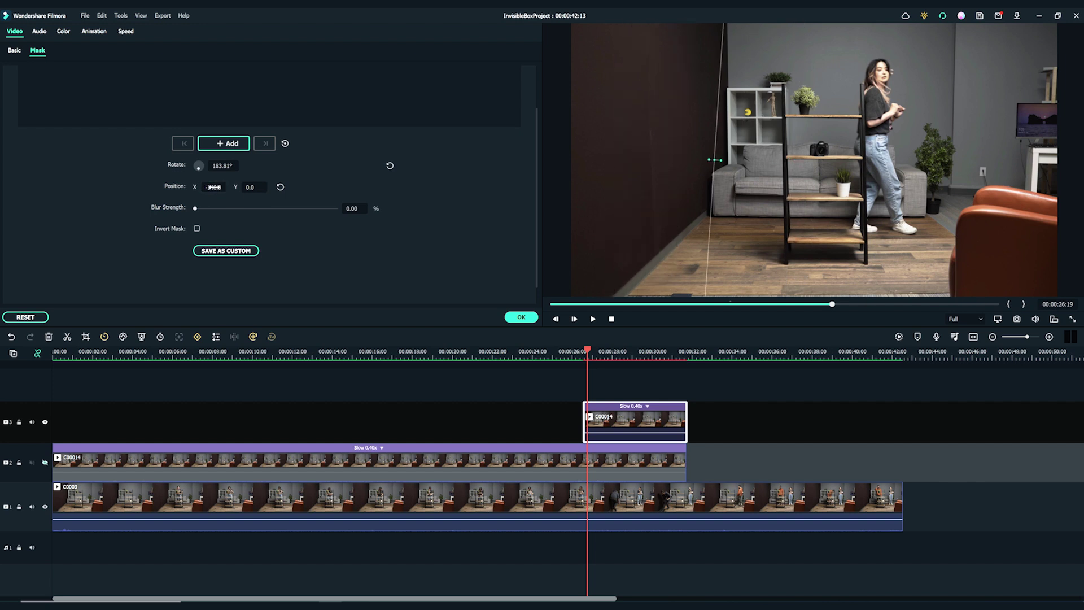
click(228, 145)
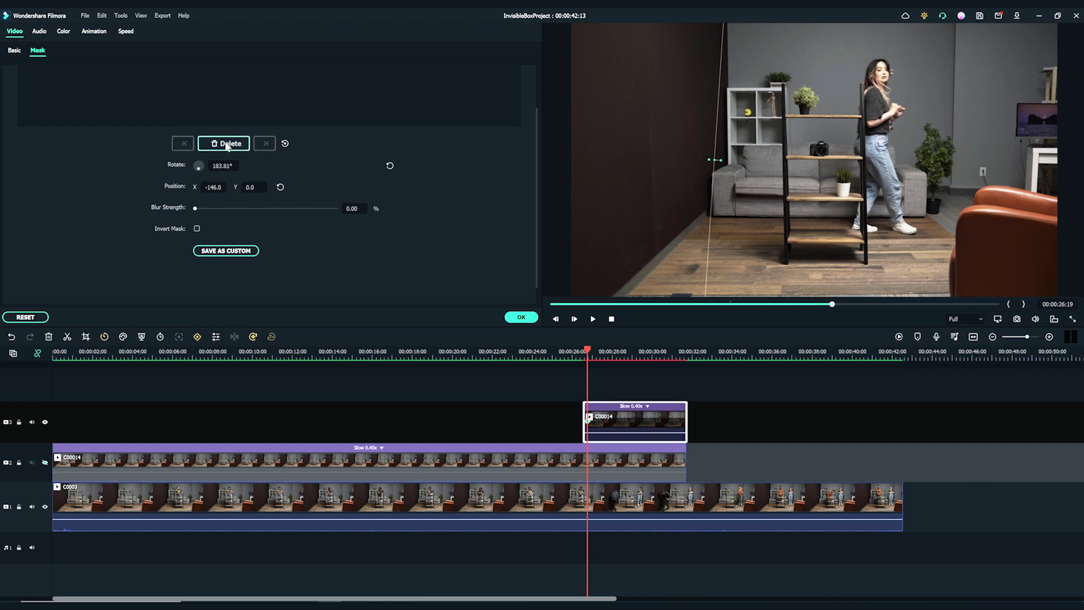
Step: Set mask blur to 1.00 and keyframe the line sliding right later in the clip
click(196, 208)
drag(587, 350, 606, 349)
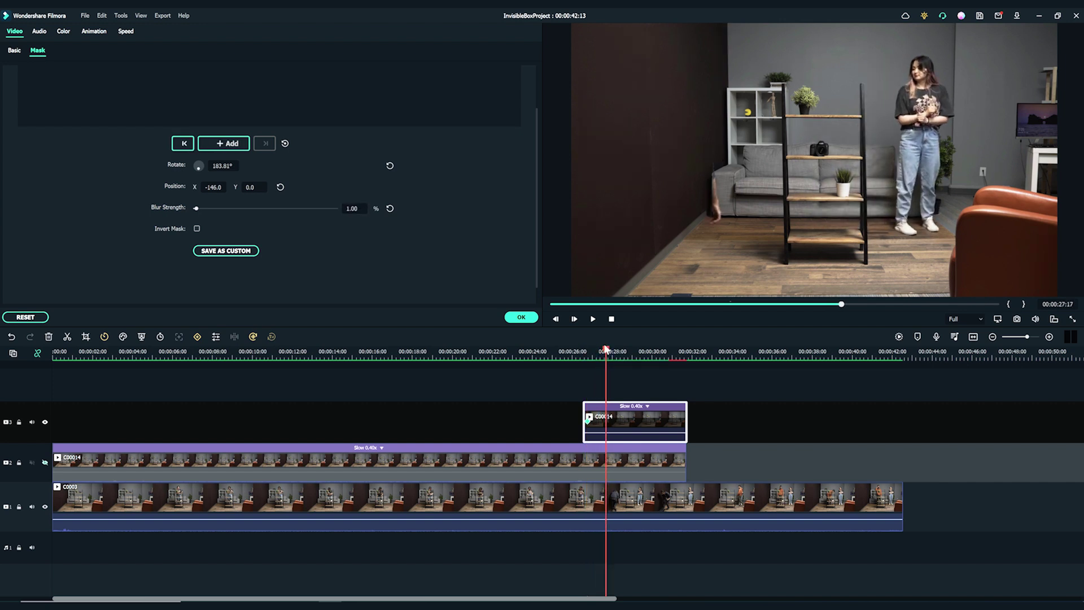
drag(210, 188, 213, 188)
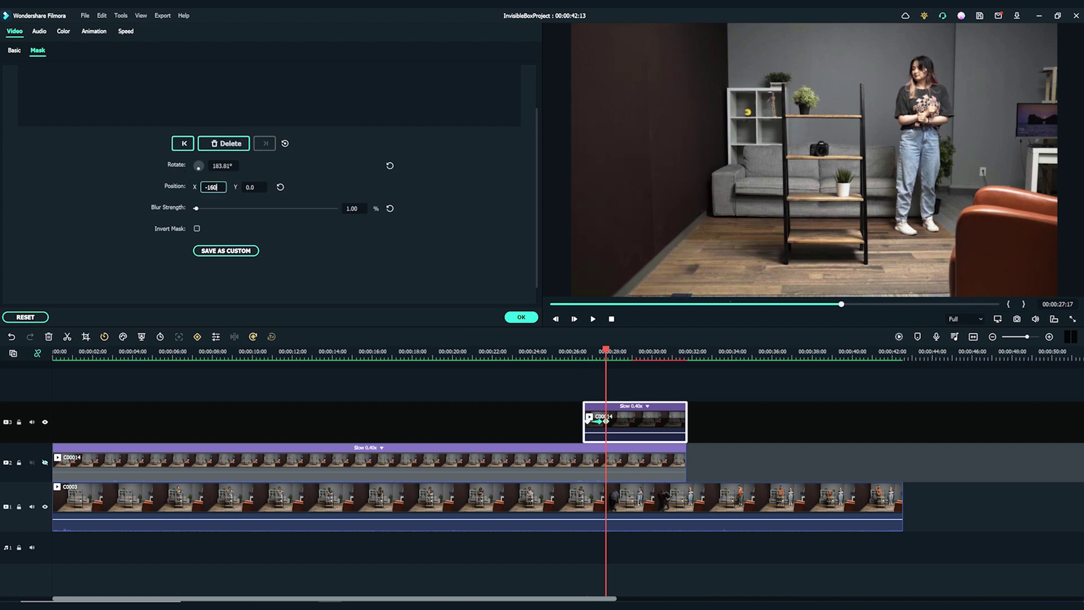
key(Return)
drag(605, 349, 582, 351)
Step: Preview the masked section, then return the playhead to 00:00
key(space)
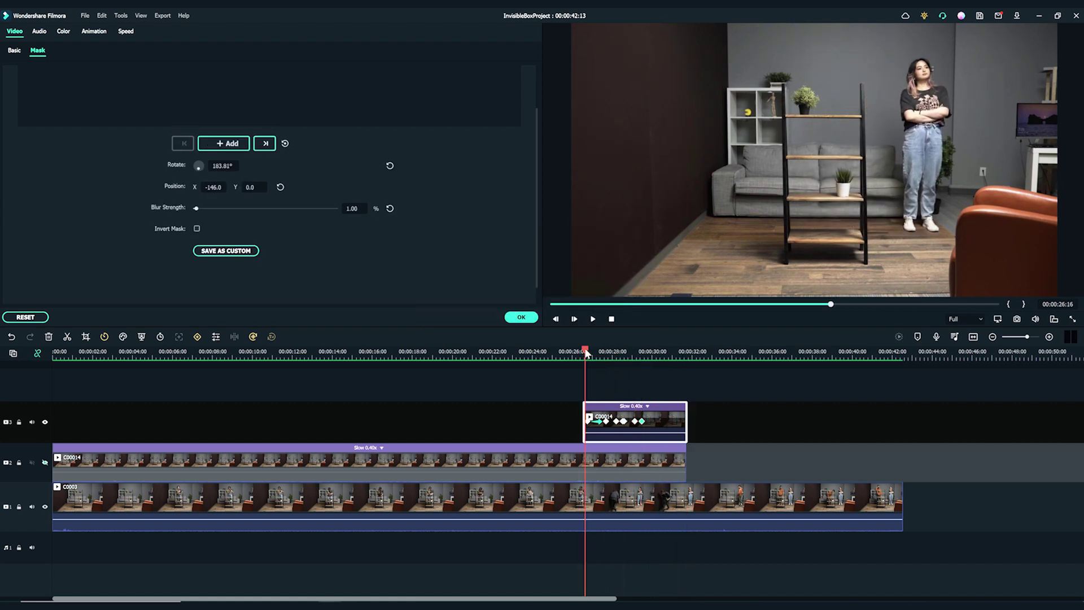
click(585, 353)
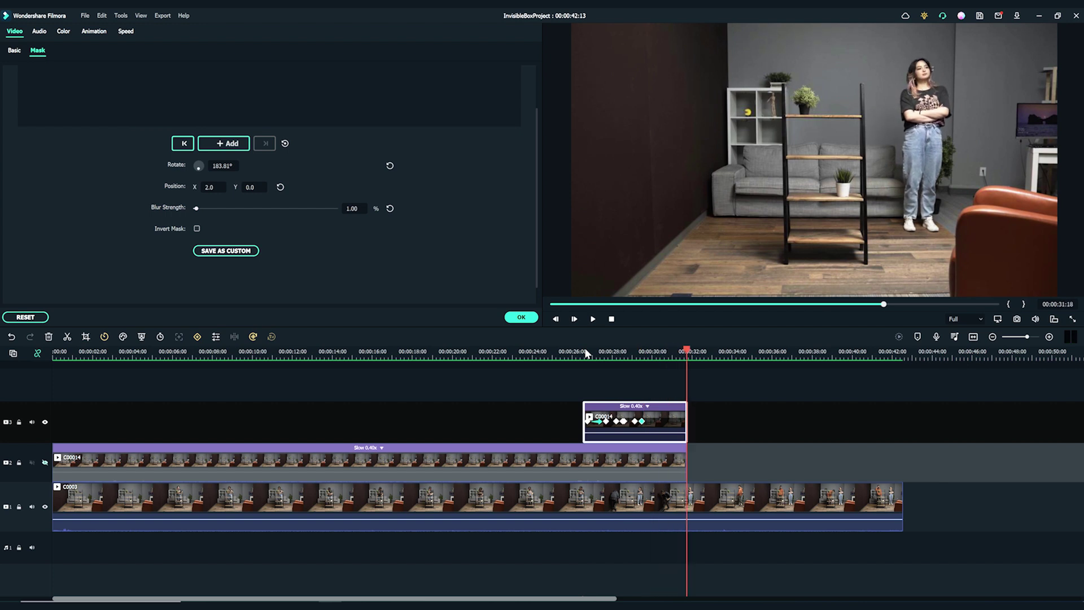
key(space)
click(579, 357)
drag(578, 357, 46, 394)
Step: Show track 2 again and play the full composite from the start
click(46, 463)
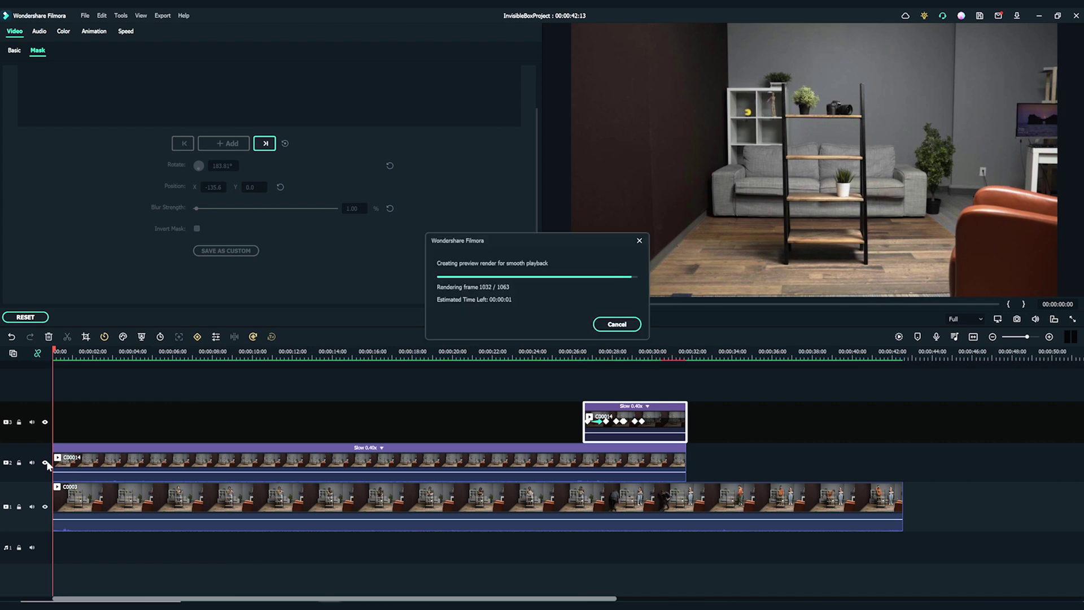
key(space)
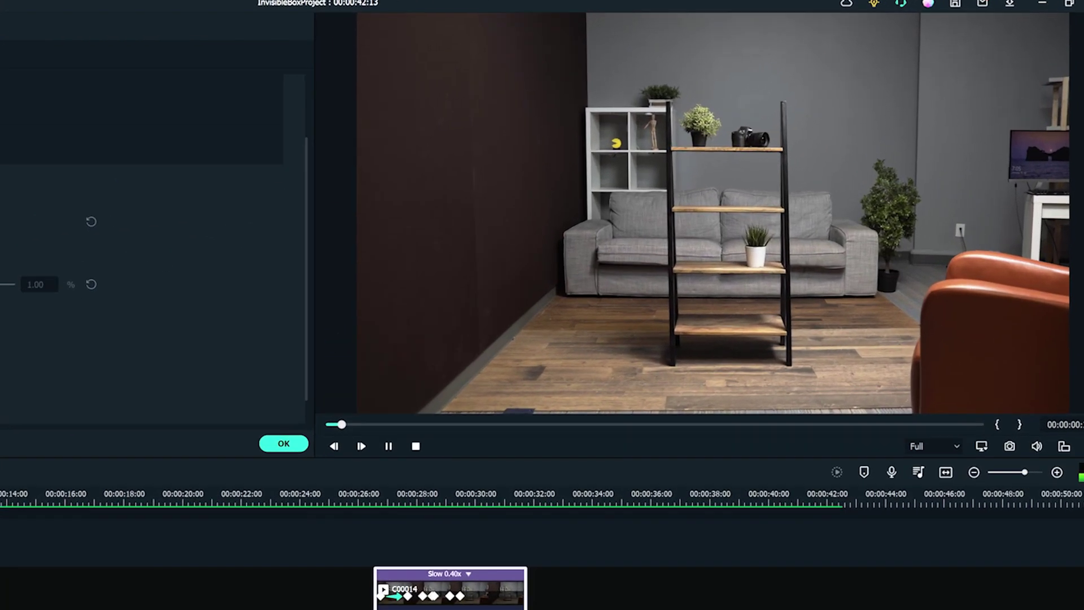